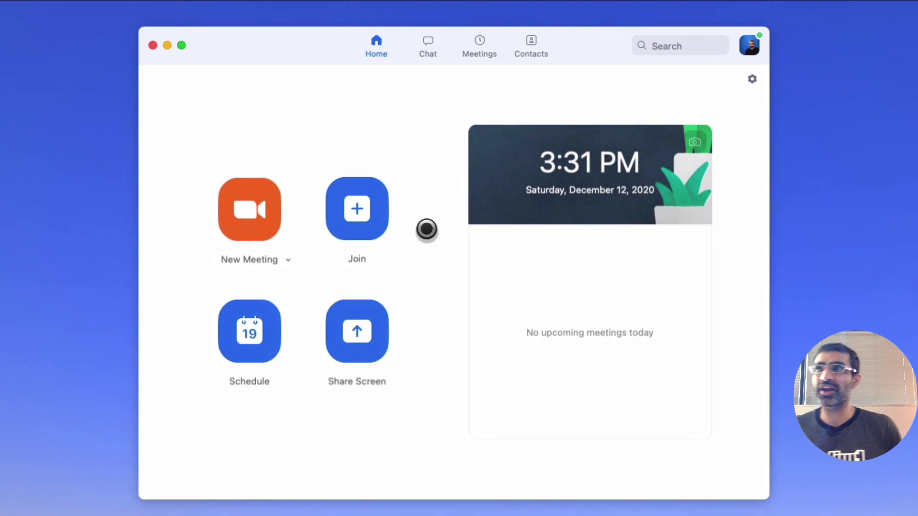
# - Confirm Zoom is up to date, nudge the meeting window, and show the camera options list
pyautogui.click(749, 44)
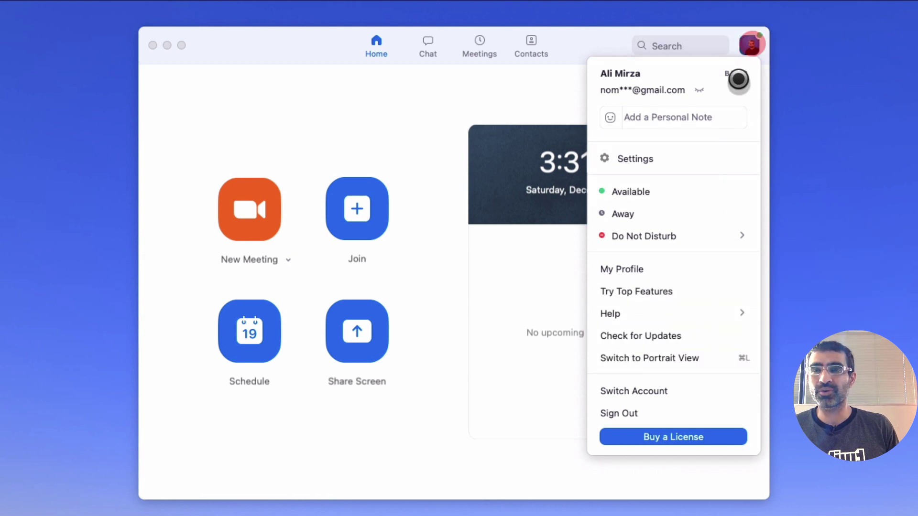
pyautogui.click(662, 335)
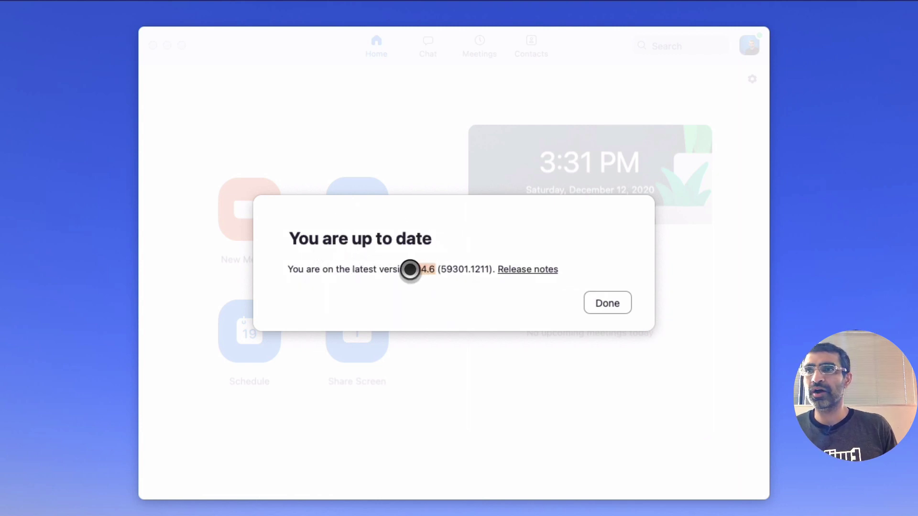
pyautogui.click(608, 302)
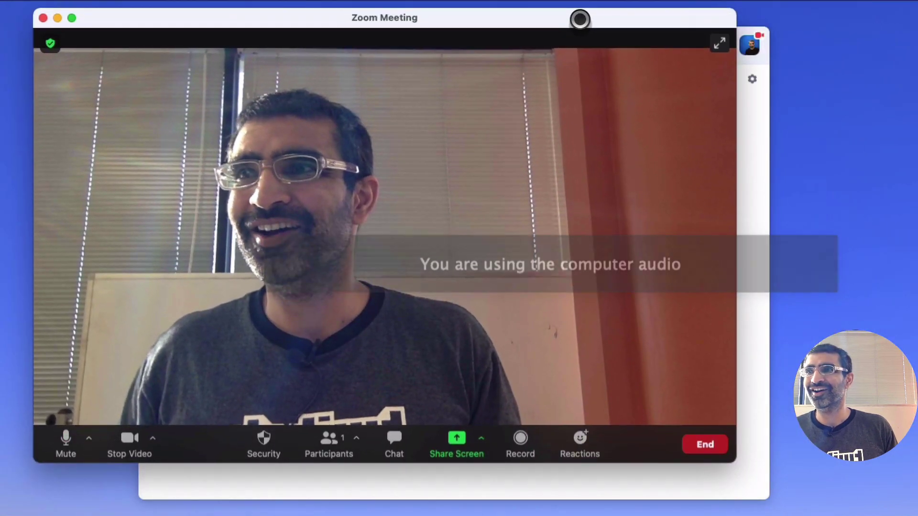
pyautogui.moveTo(580, 19); pyautogui.dragTo(589, 29)
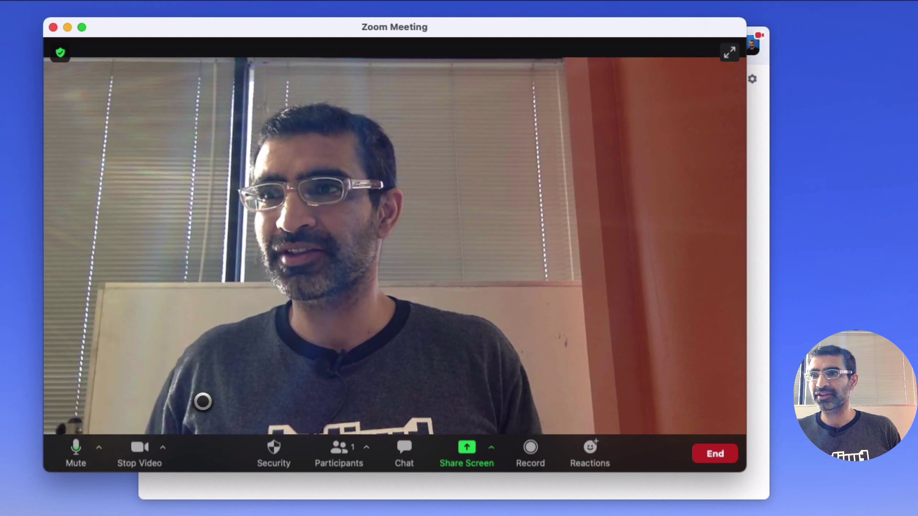
pyautogui.click(163, 448)
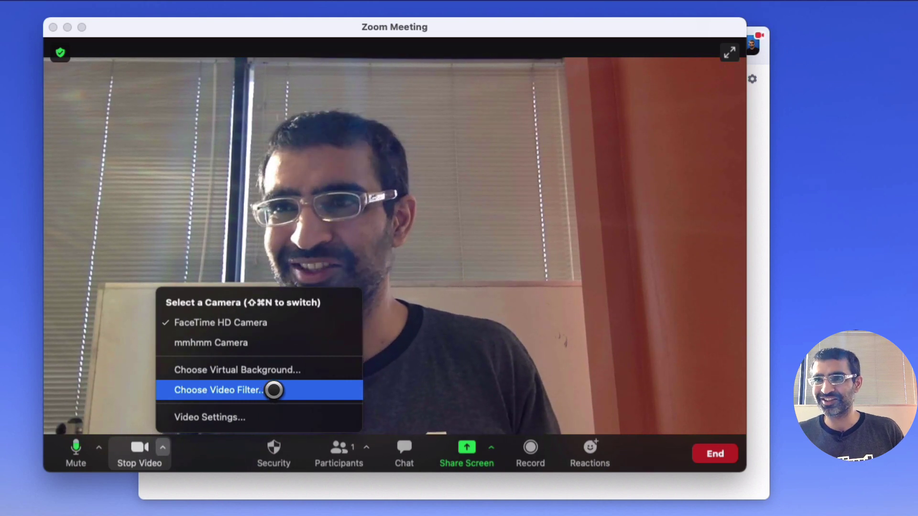
# - Open Video Filter settings, try the Golden Gate background, revert to None, then show the filters
pyautogui.click(273, 389)
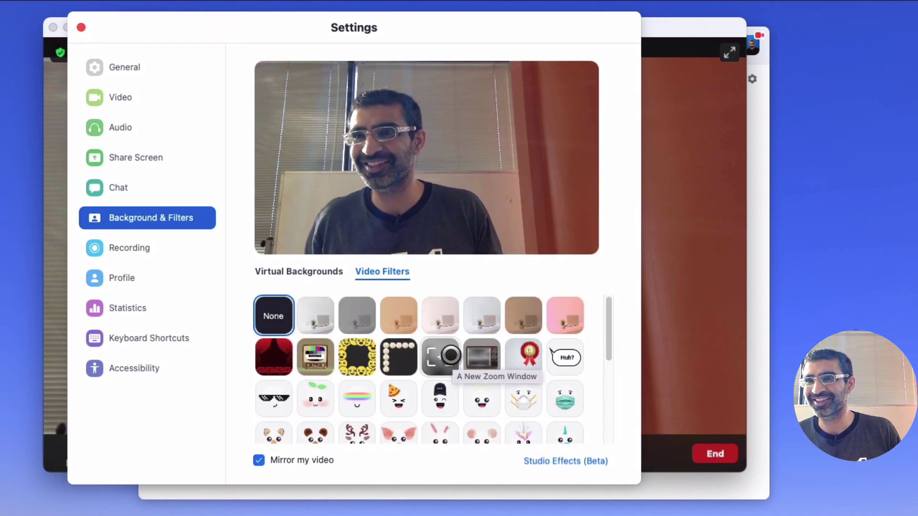
pyautogui.click(305, 270)
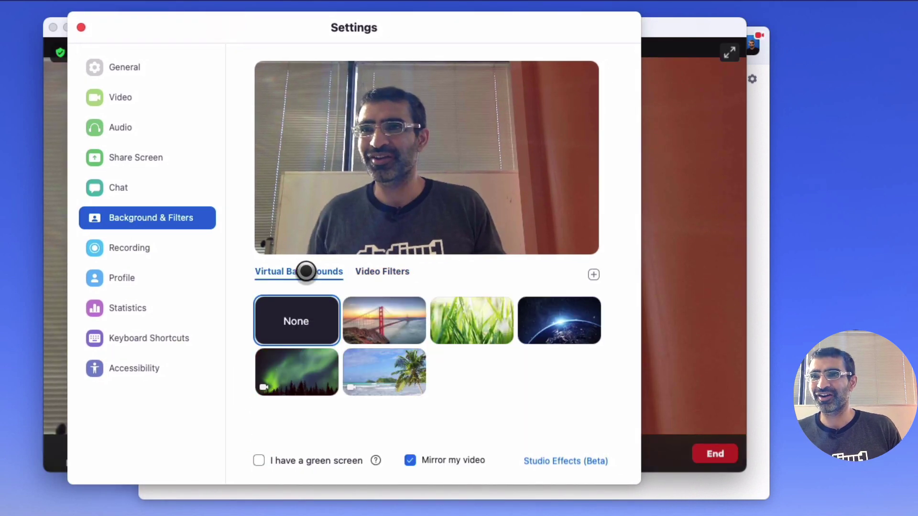
pyautogui.click(370, 326)
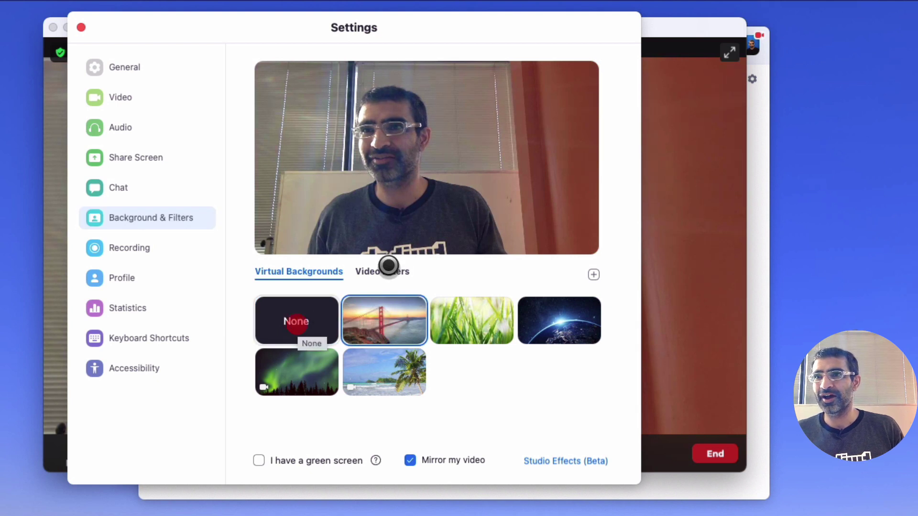
pyautogui.click(305, 329)
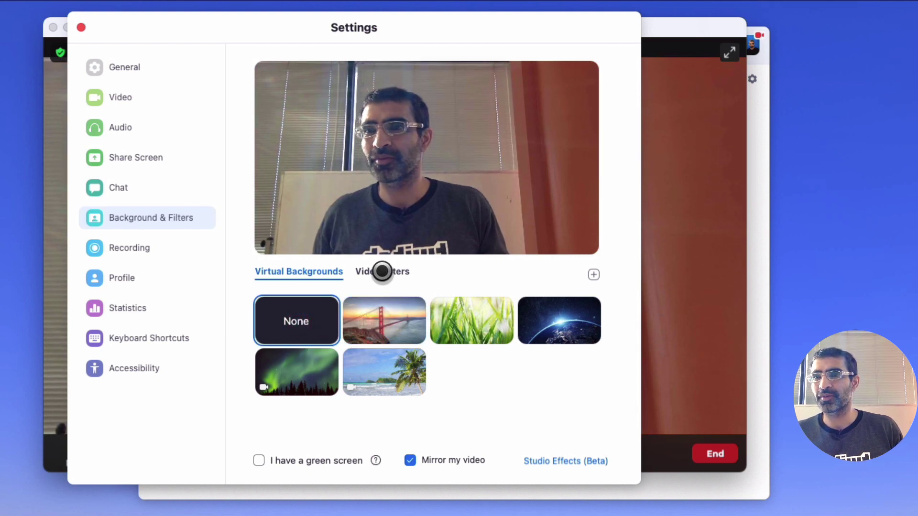
pyautogui.click(382, 271)
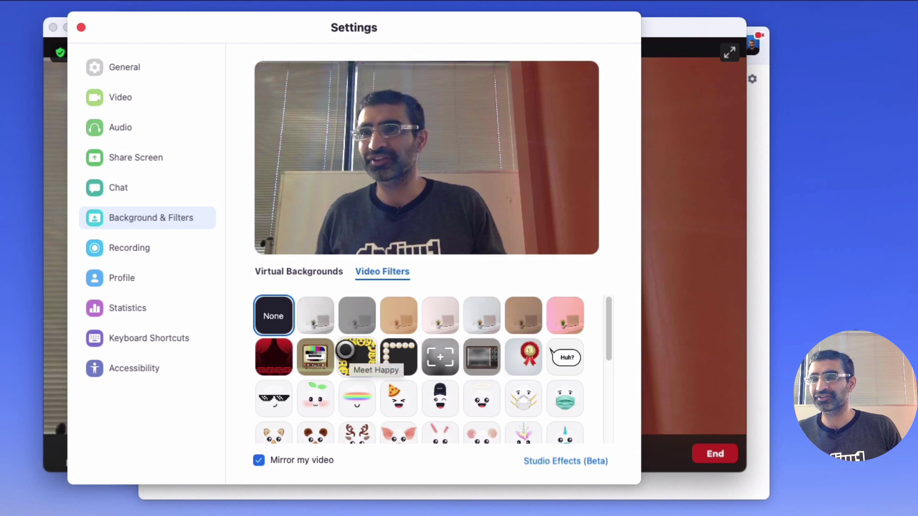
# - Try the Meet Happy, pearl frame, hat and sunglasses filters, ending on Analog Television
pyautogui.click(357, 356)
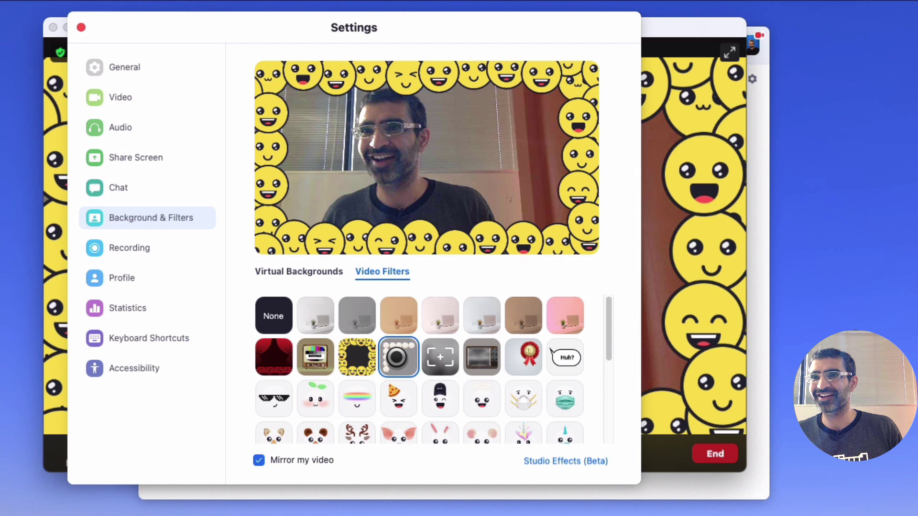
pyautogui.click(397, 357)
pyautogui.click(440, 397)
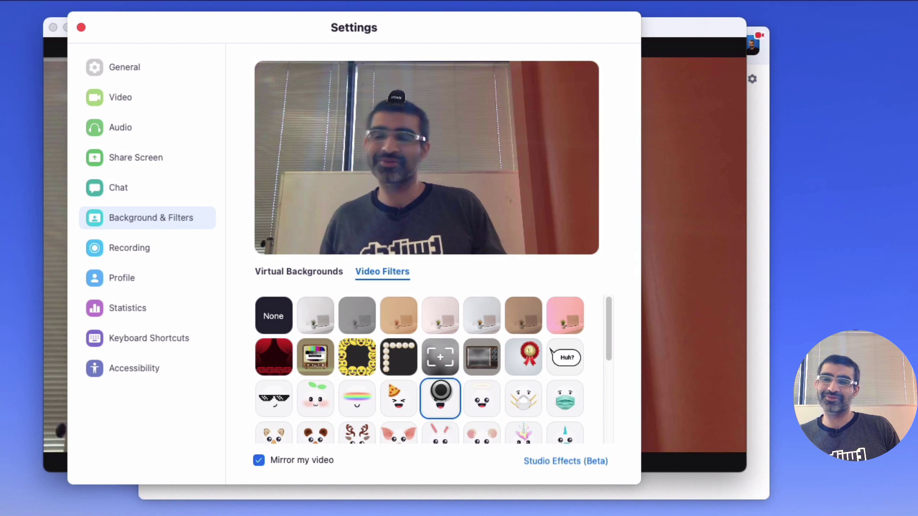
pyautogui.scroll(-1, 514, 381)
pyautogui.scroll(-1, 509, 384)
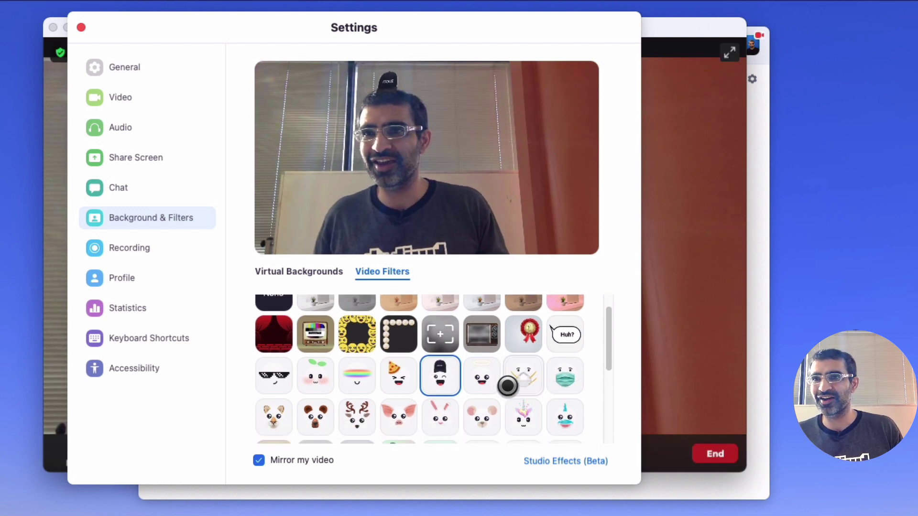
pyautogui.scroll(-1, 506, 386)
pyautogui.click(279, 362)
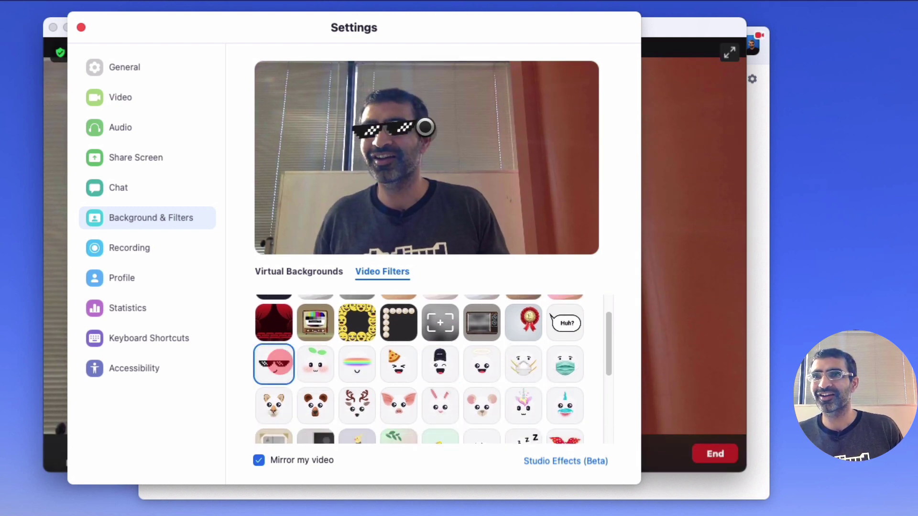
pyautogui.click(316, 321)
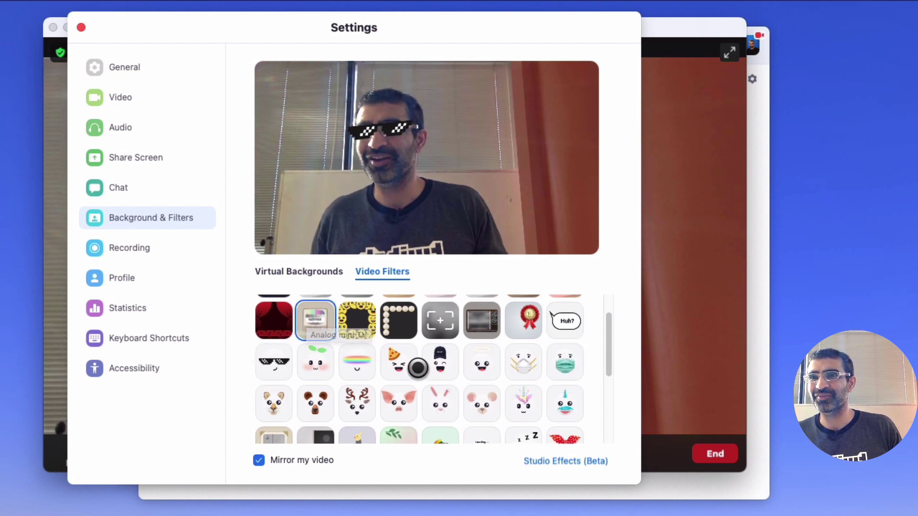
pyautogui.scroll(1, 423, 371)
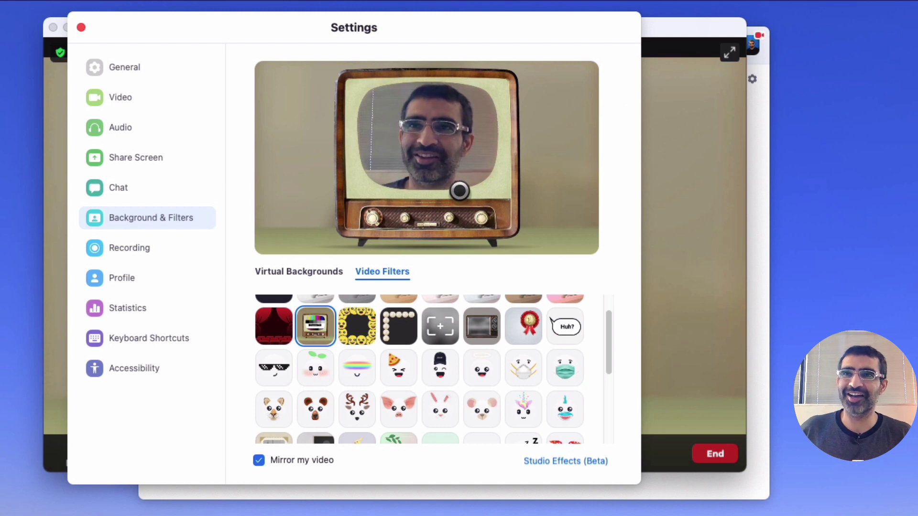
pyautogui.scroll(-1, 488, 337)
# - Try the other TV frame, graduation cap and 3D glasses, then apply the black hat and mask
pyautogui.click(481, 323)
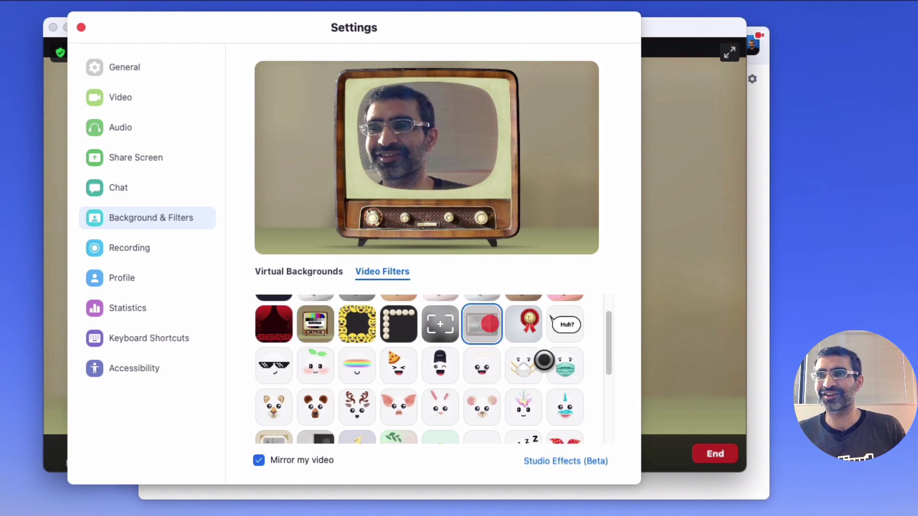
pyautogui.scroll(-2, 543, 361)
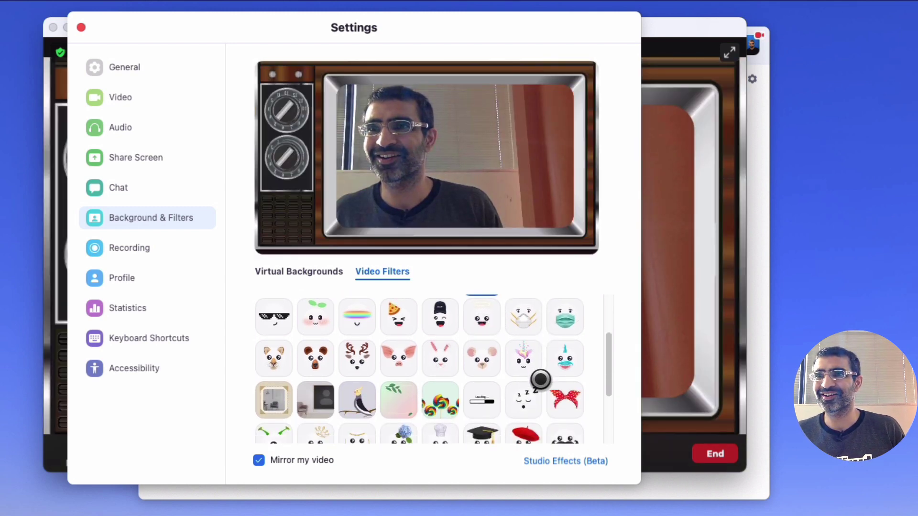
pyautogui.scroll(-2, 542, 379)
pyautogui.click(476, 397)
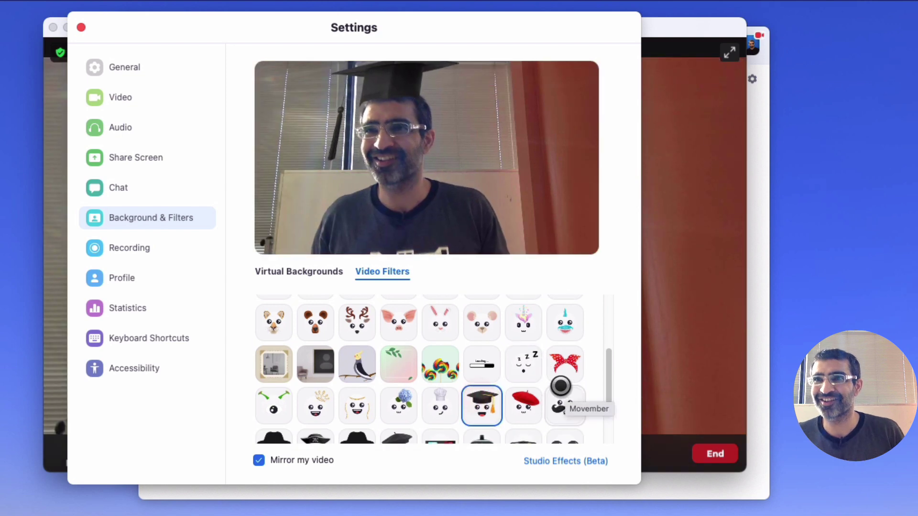
pyautogui.scroll(-1, 560, 386)
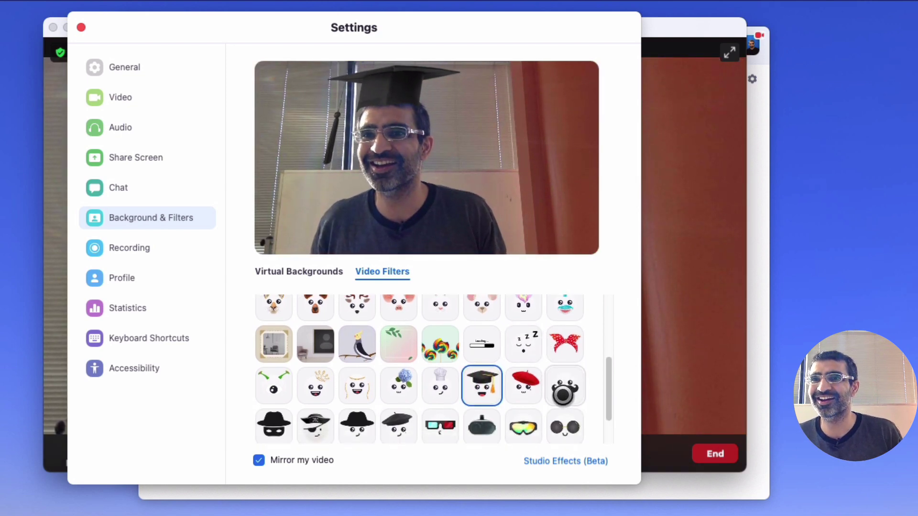
pyautogui.click(439, 423)
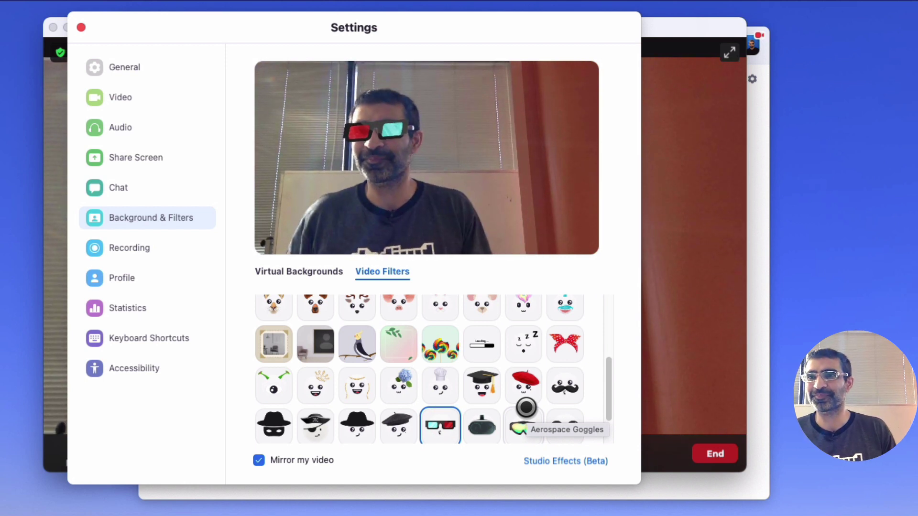
pyautogui.scroll(-1, 509, 414)
pyautogui.scroll(-2, 497, 418)
pyautogui.click(273, 381)
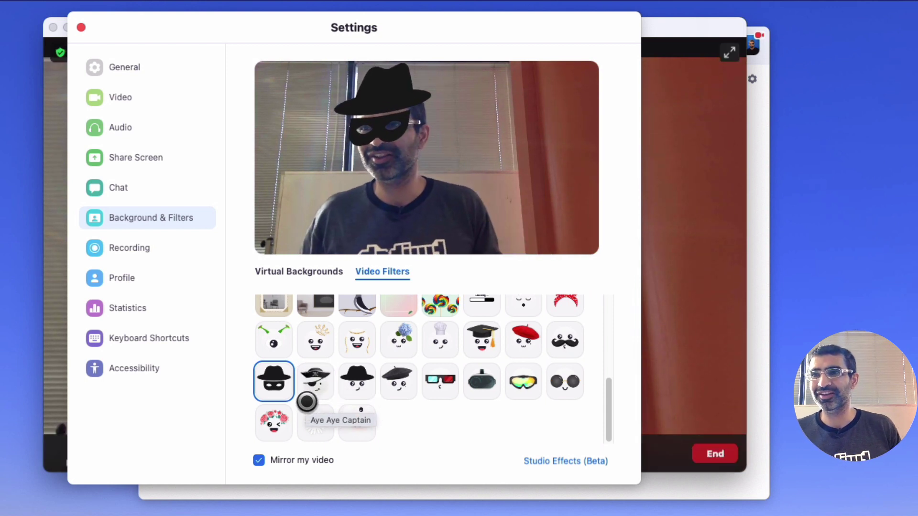
# - Try the daisy, leaf glasses and lollipop filters, then apply the red beret filter
pyautogui.click(313, 419)
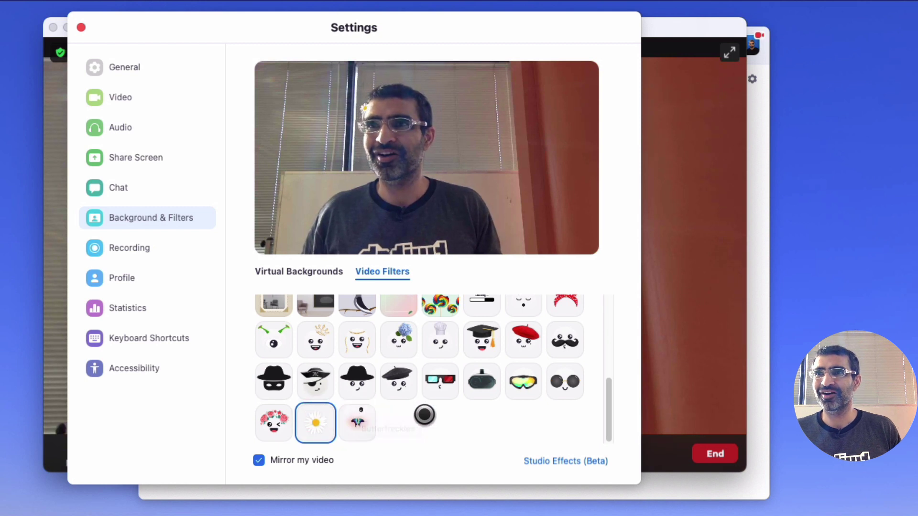
pyautogui.click(352, 413)
pyautogui.scroll(1, 500, 381)
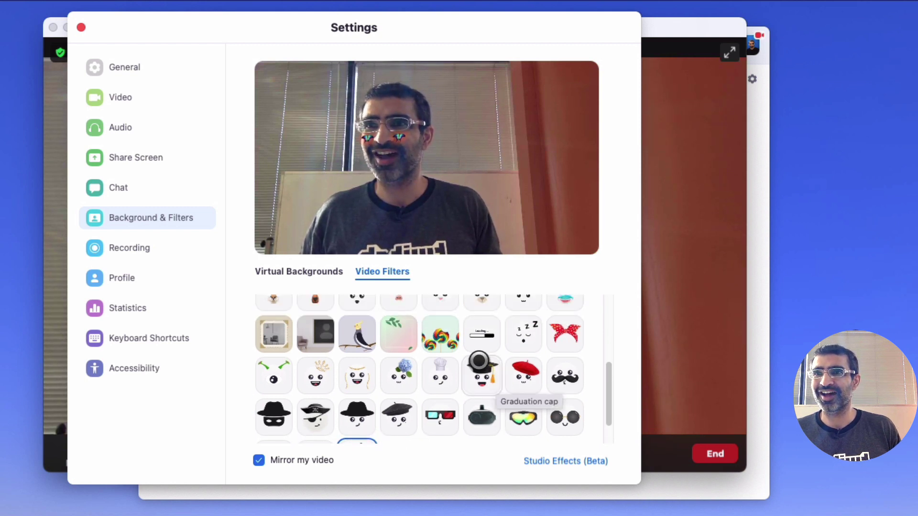
pyautogui.click(440, 333)
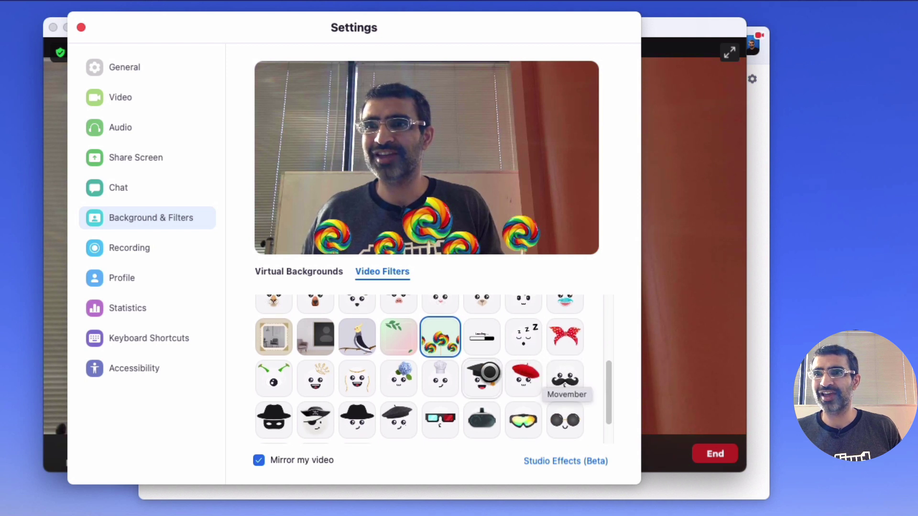
pyautogui.click(526, 367)
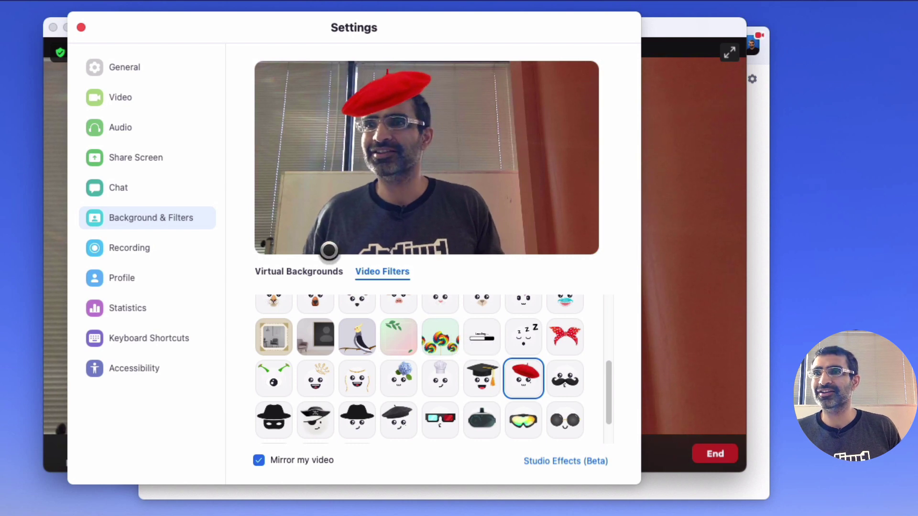
pyautogui.click(78, 27)
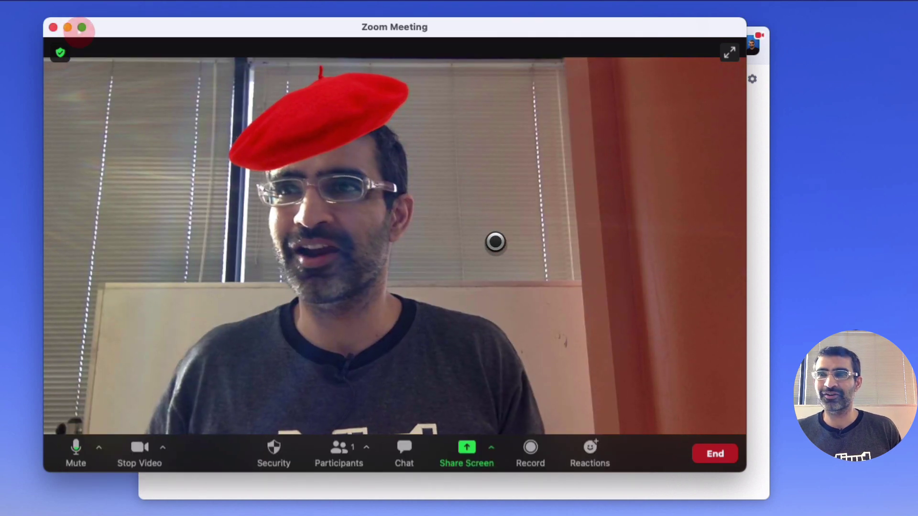